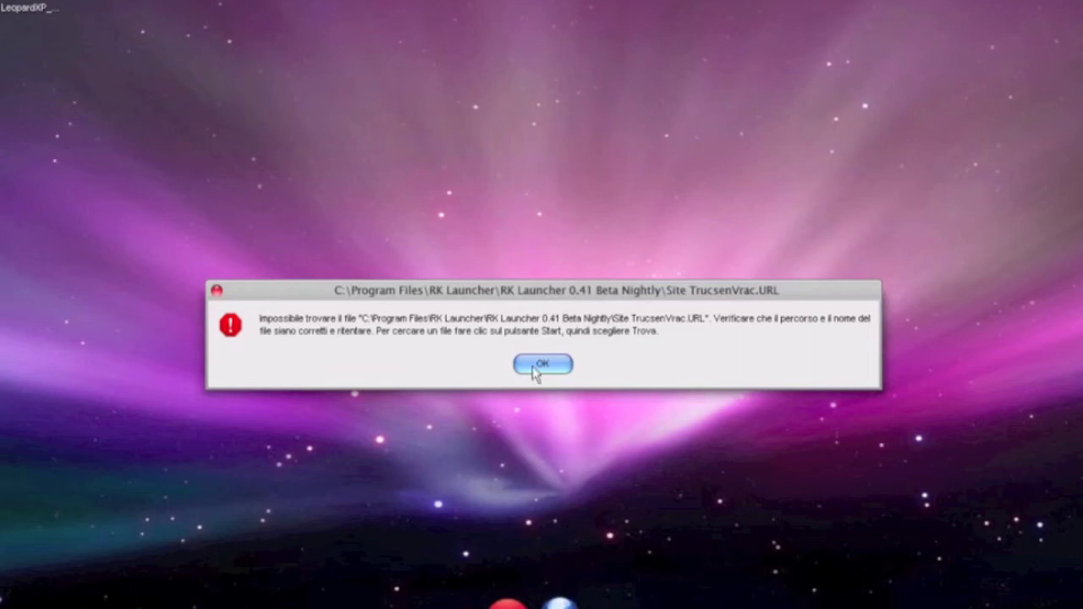
- Dismiss the missing-file error for Site TrucsenVrac.URL and open the web browser in the XP virtual machine
click(542, 363)
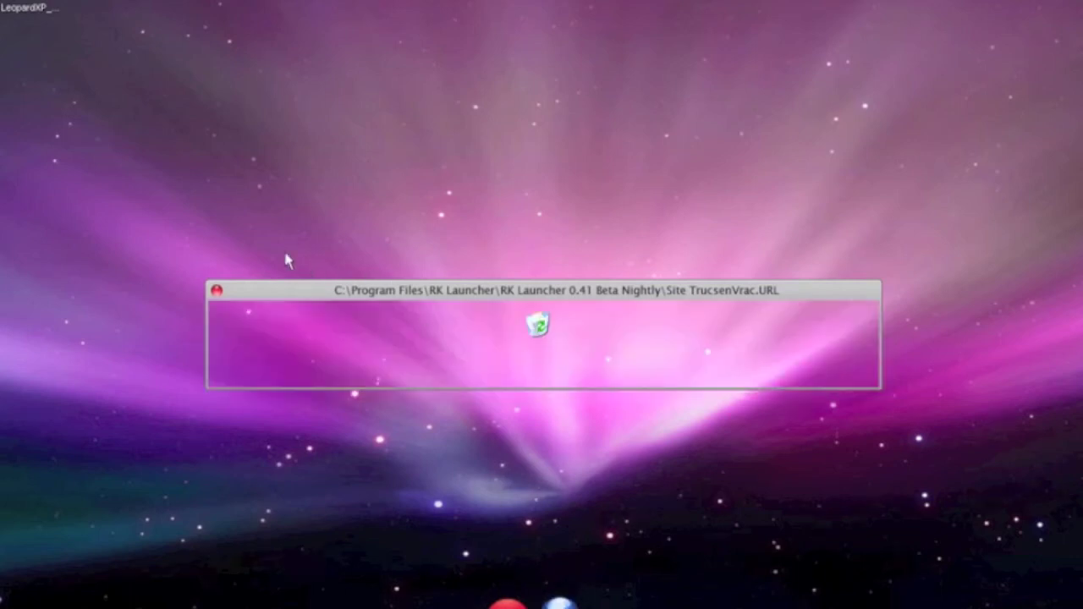
click(217, 290)
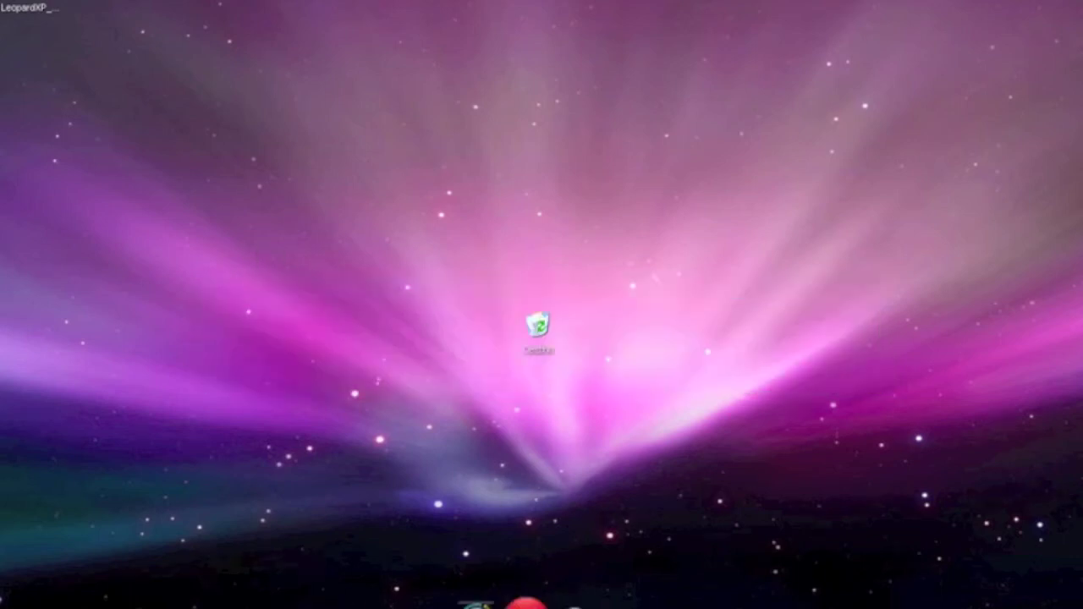
click(533, 601)
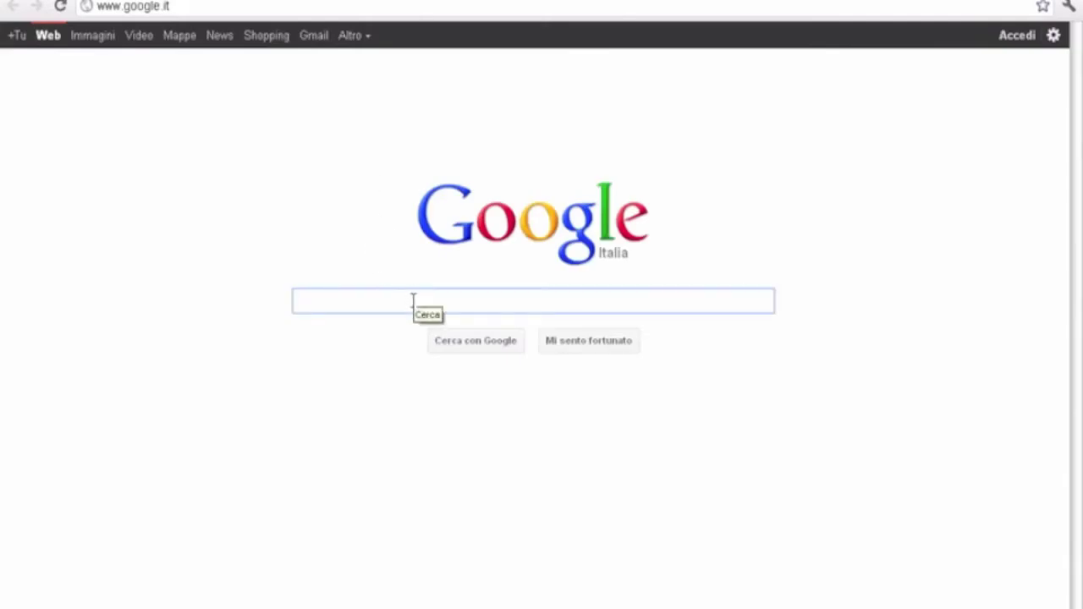
- Search Google for "windows xp sp3 OKKKKKKK!!!" and close the browser
text(window)
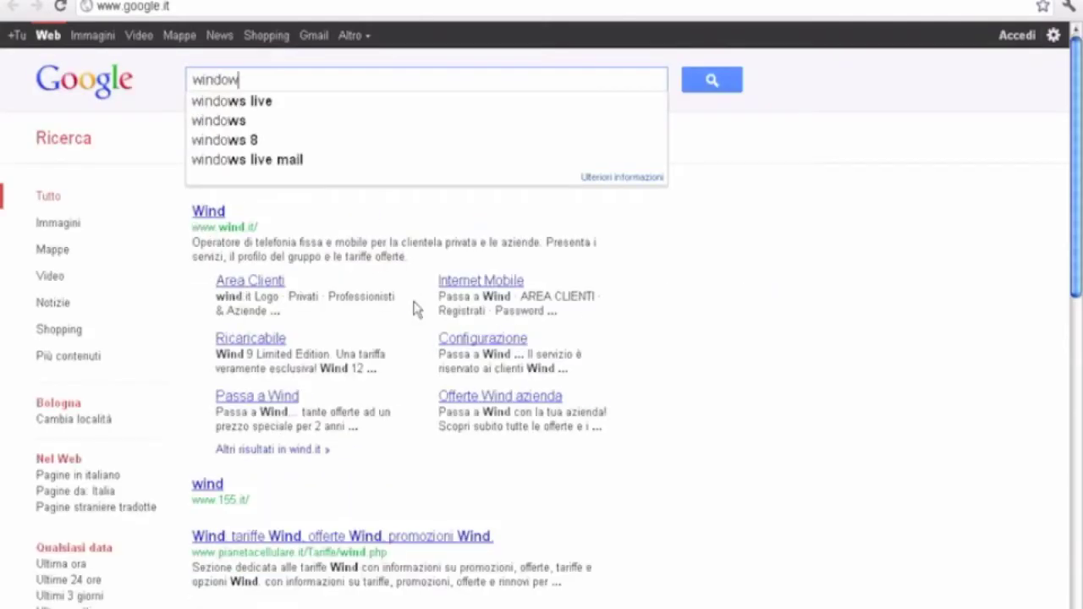
text(s XP SP)
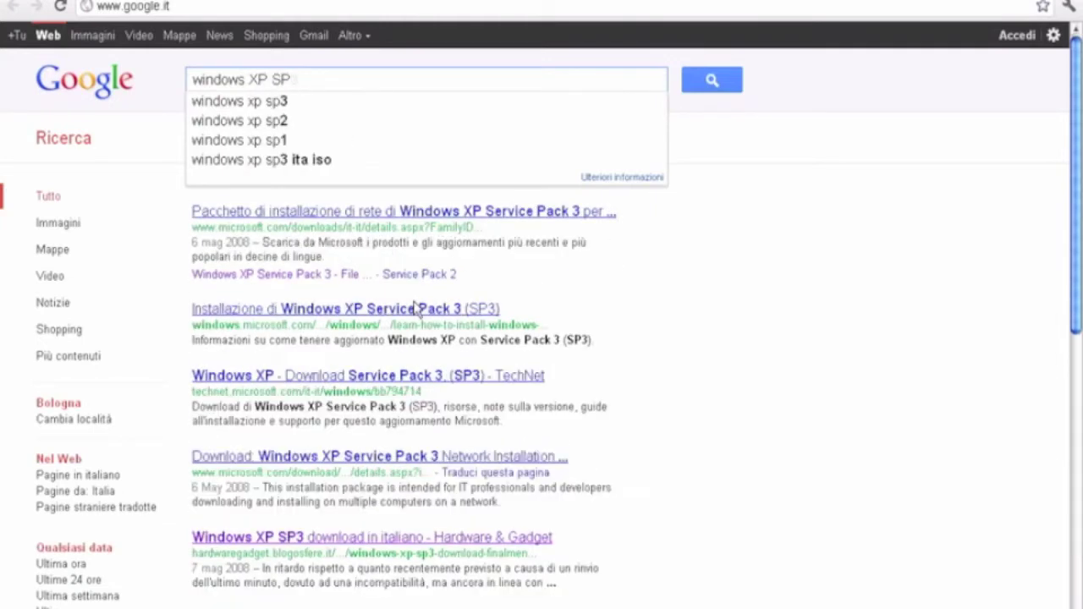
key(Down)
text(o)
key(BackSpace)
text(OG)
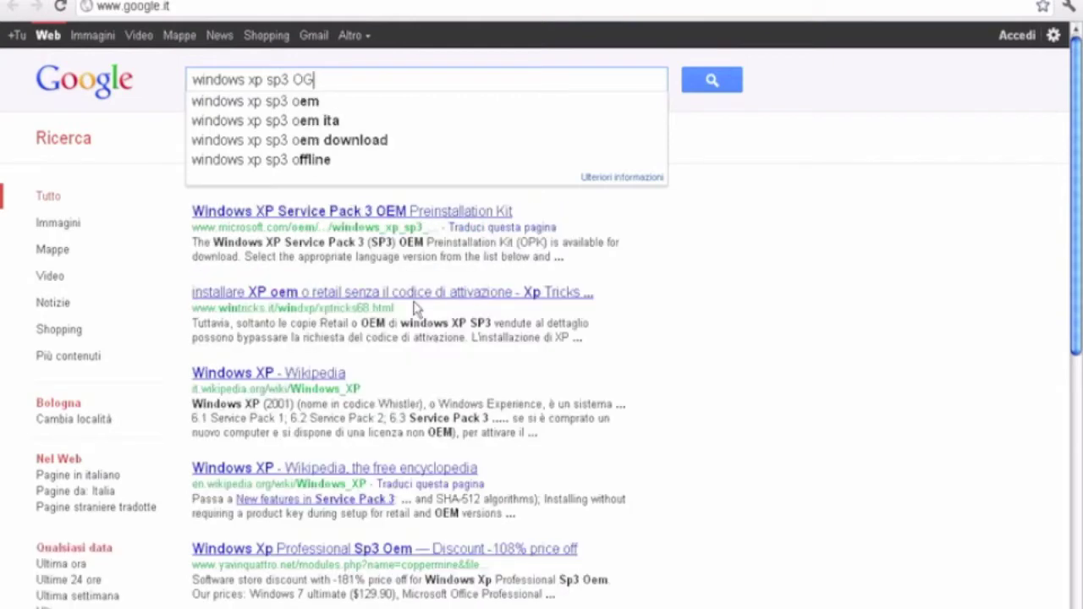
text(EM)
key(BackSpace)
key(BackSpace)
text(KKKKKKK)
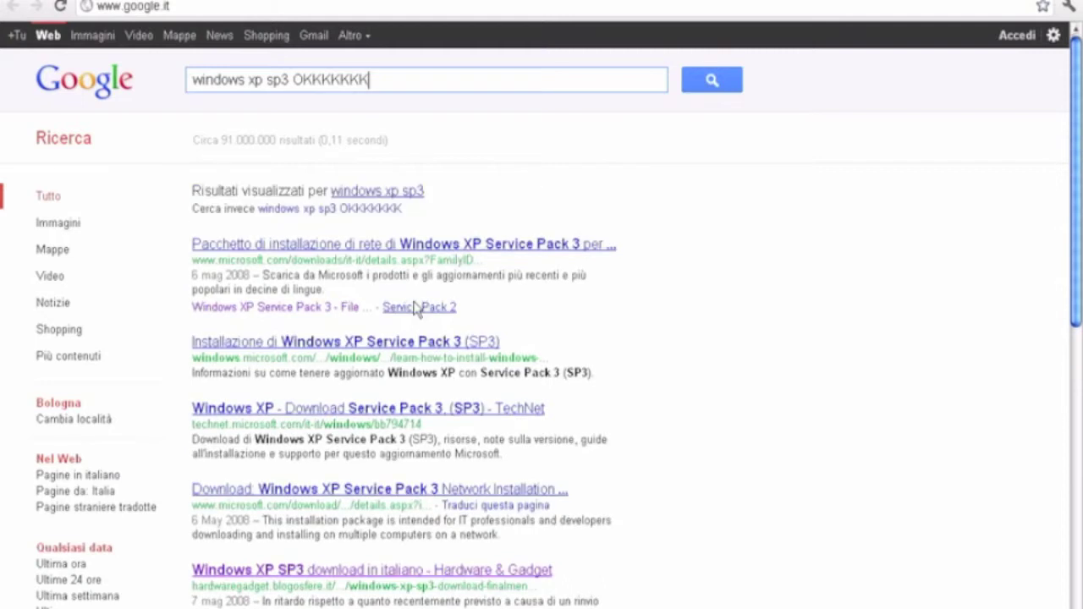
text(!!!)
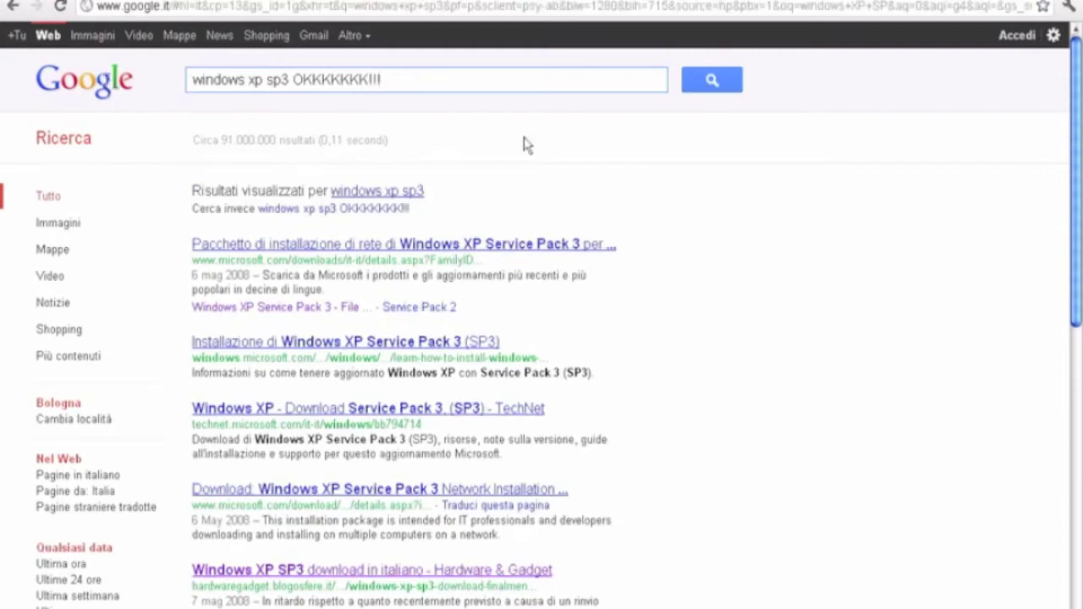
drag(421, 76, 191, 80)
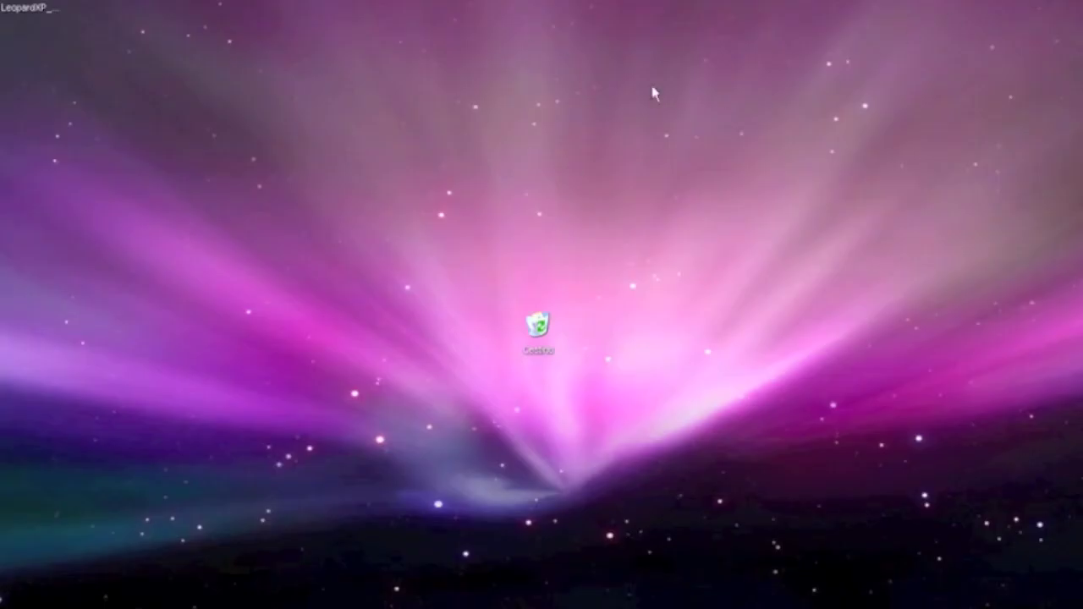
- Shut down the guest operating system of the Windows XP Professional 3 virtual machine
click(582, 7)
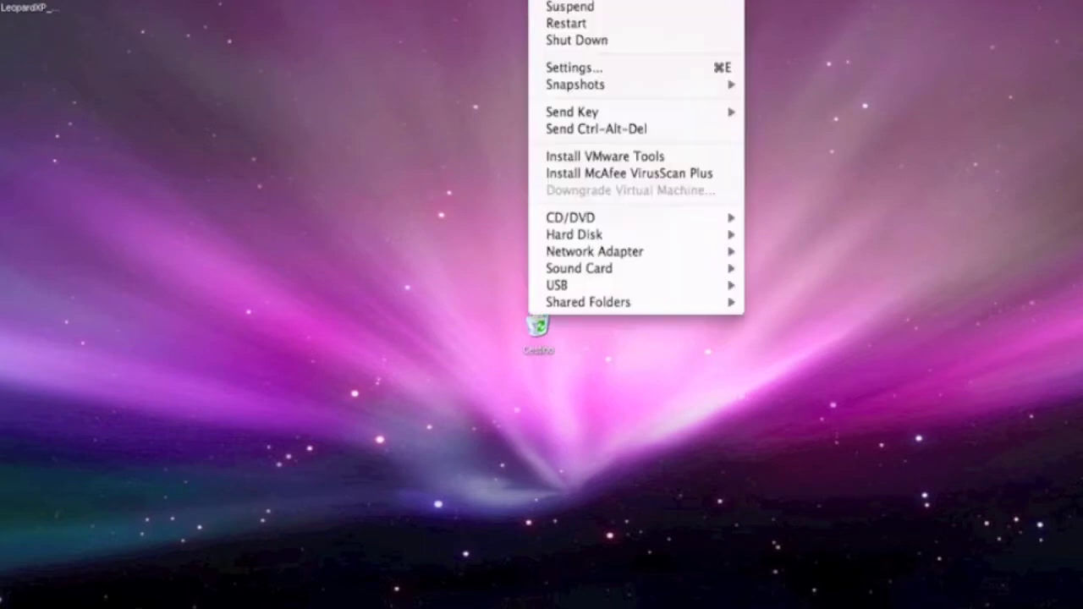
click(583, 40)
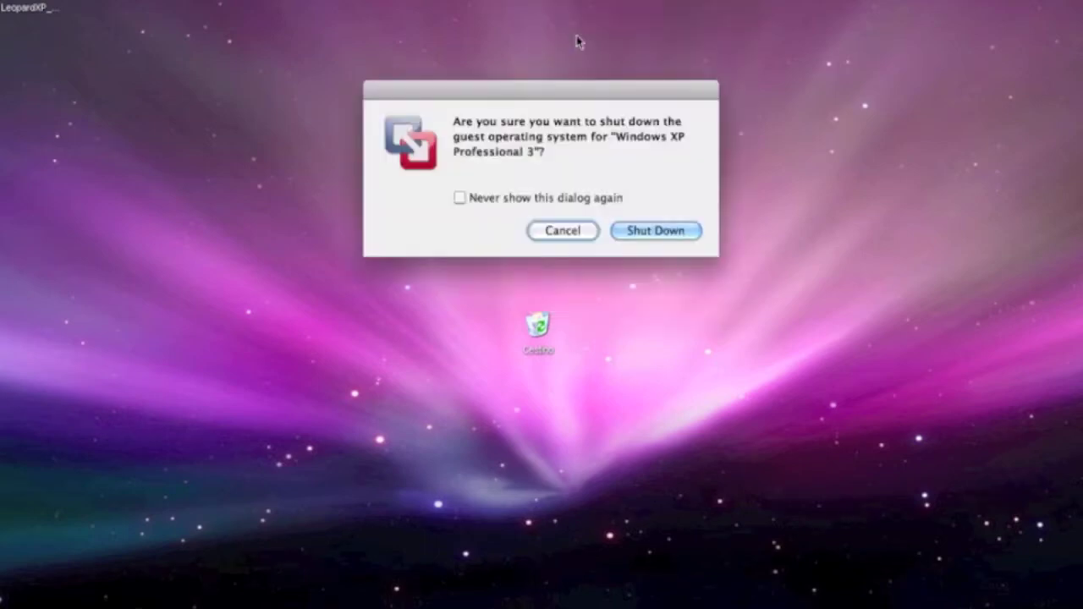
click(667, 236)
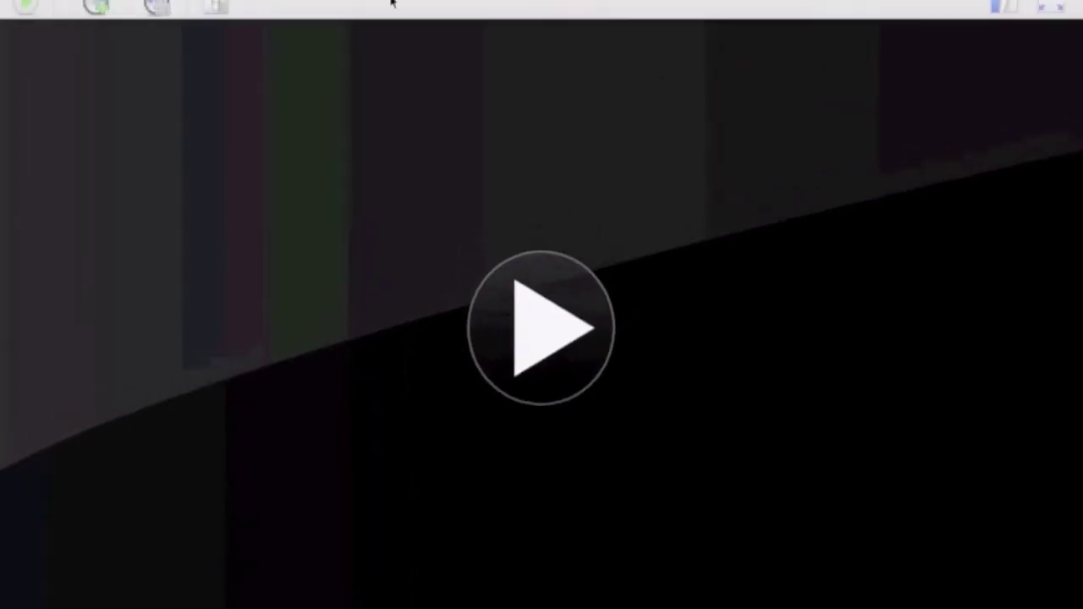
- Start creating a new virtual machine, continuing without an installation disc
click(161, 0)
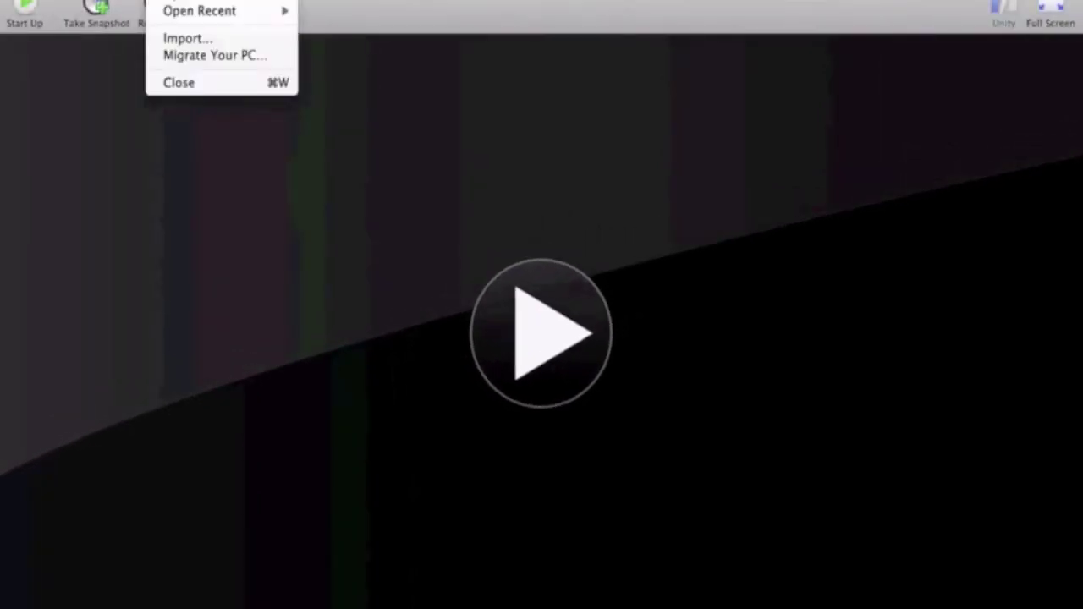
click(182, 2)
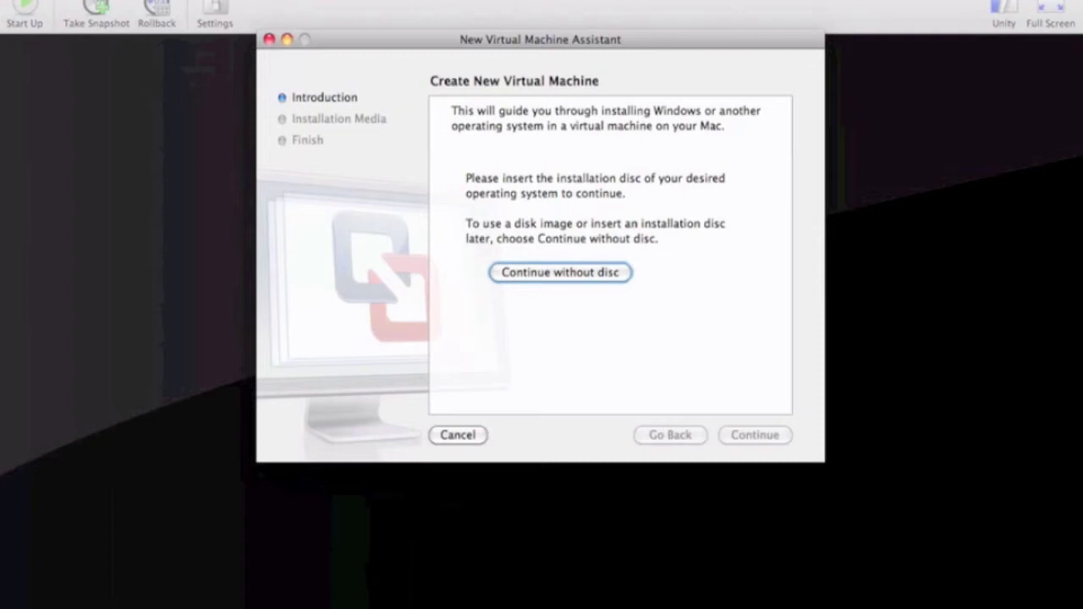
click(571, 273)
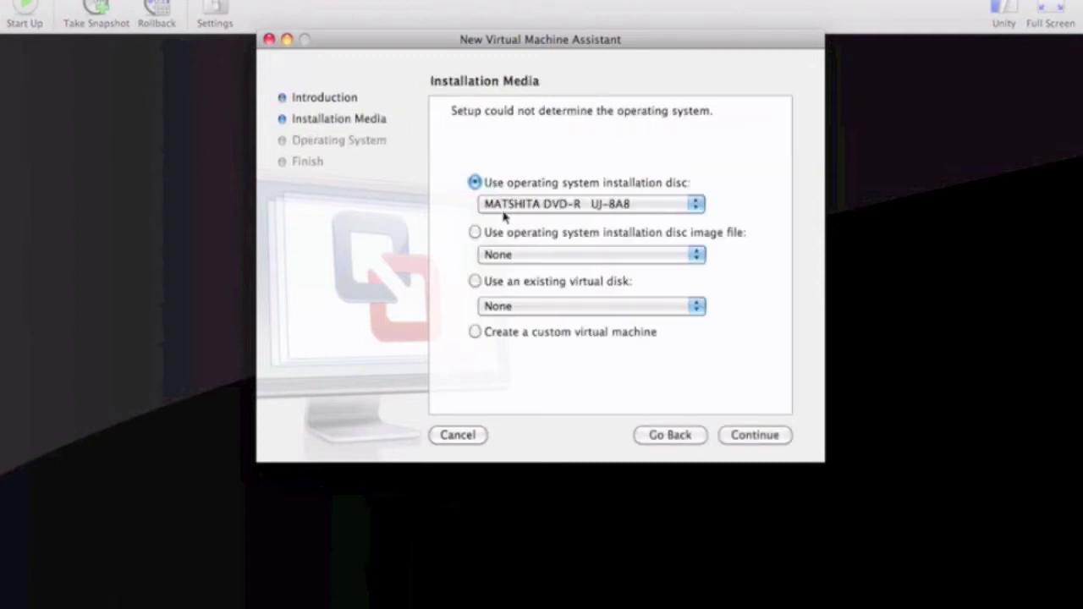
- Use the disc image file W7Sp1x86x64AIO.PSSTR.iso as the installation media and proceed to the operating system choice
click(476, 232)
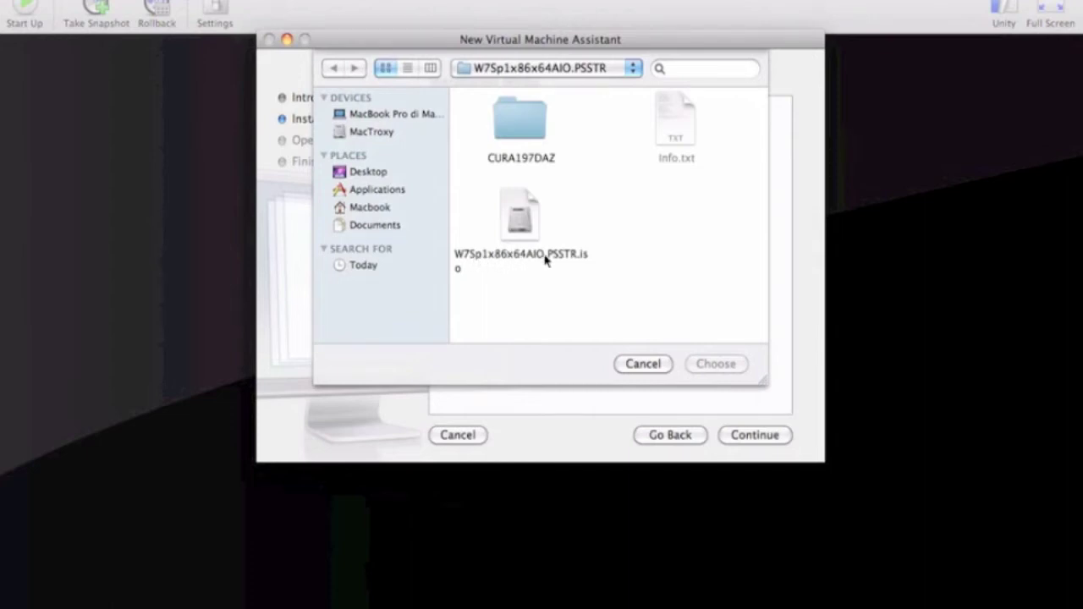
click(531, 230)
click(732, 365)
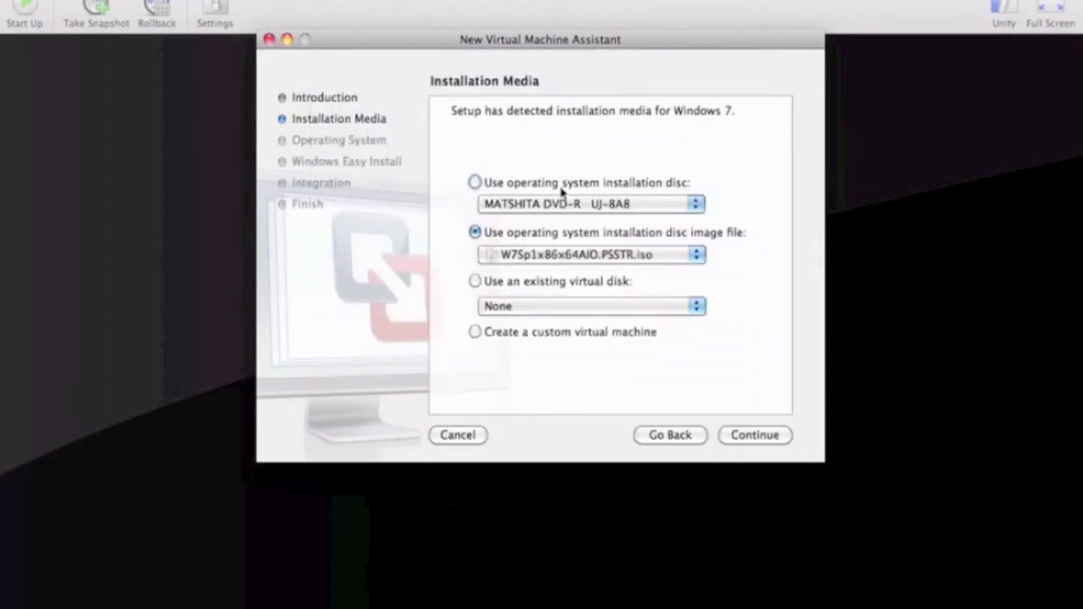
click(743, 438)
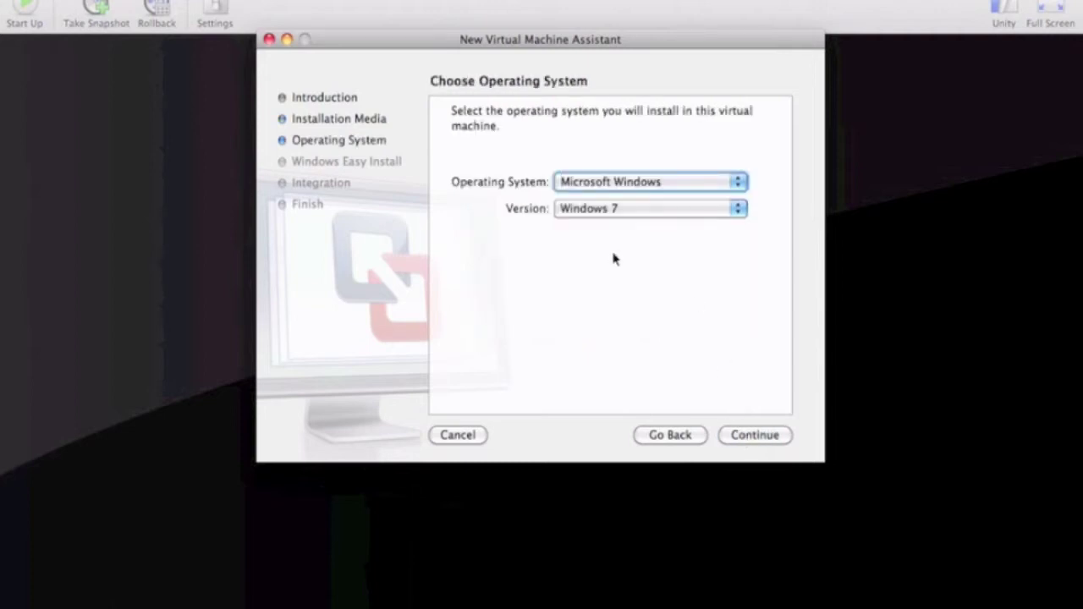
- Keep Microsoft Windows, version Windows 7, as the guest operating system and proceed to Windows Easy Install
click(583, 214)
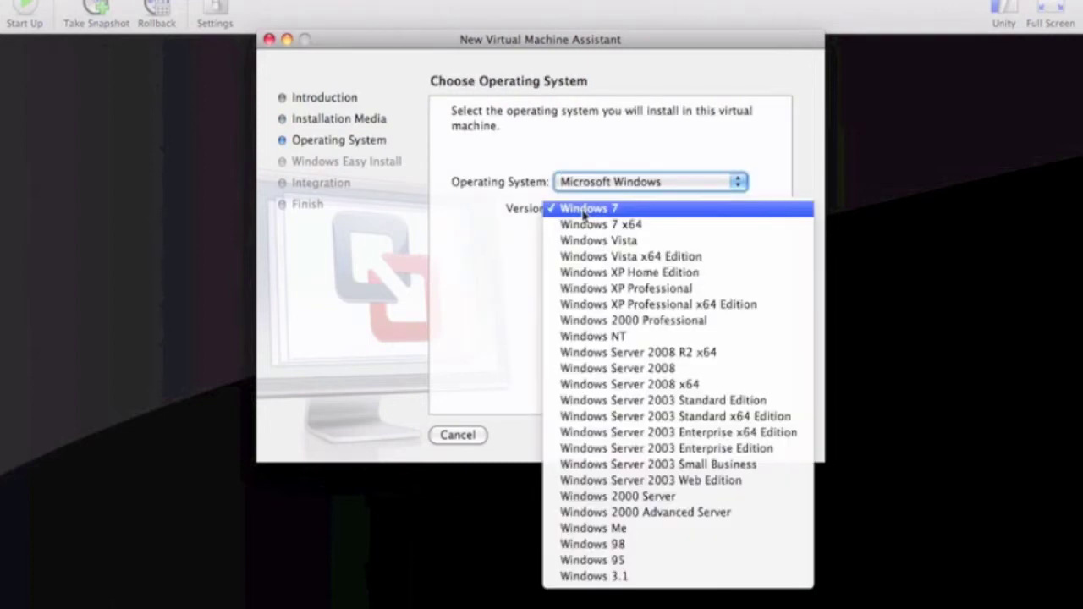
click(656, 212)
click(770, 437)
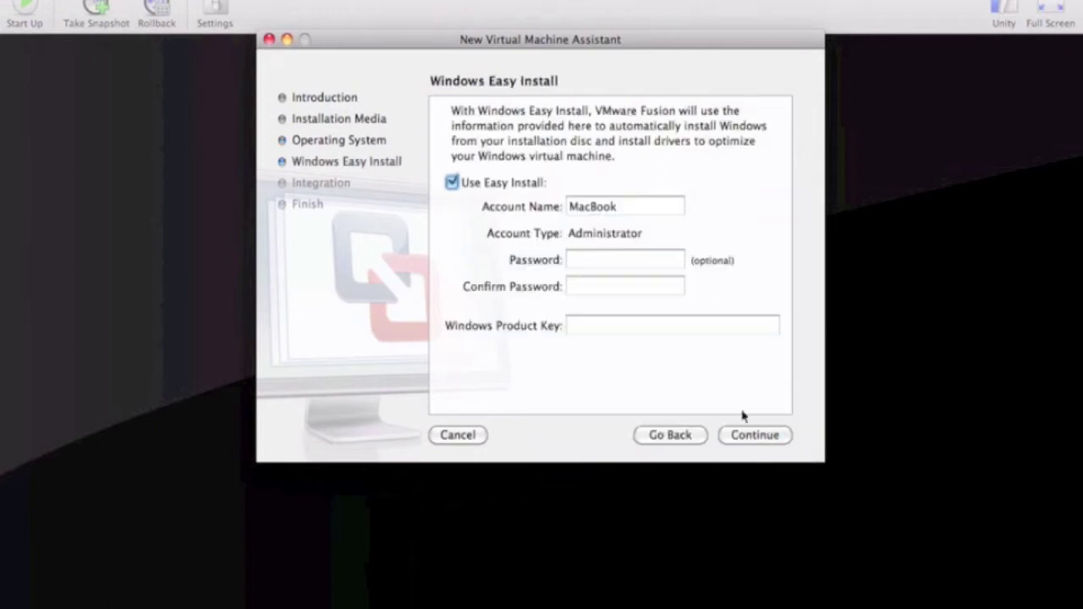
- Paste the copied licence key into the Windows Product Key field of Easy Install
click(651, 330)
right_click(654, 328)
click(673, 372)
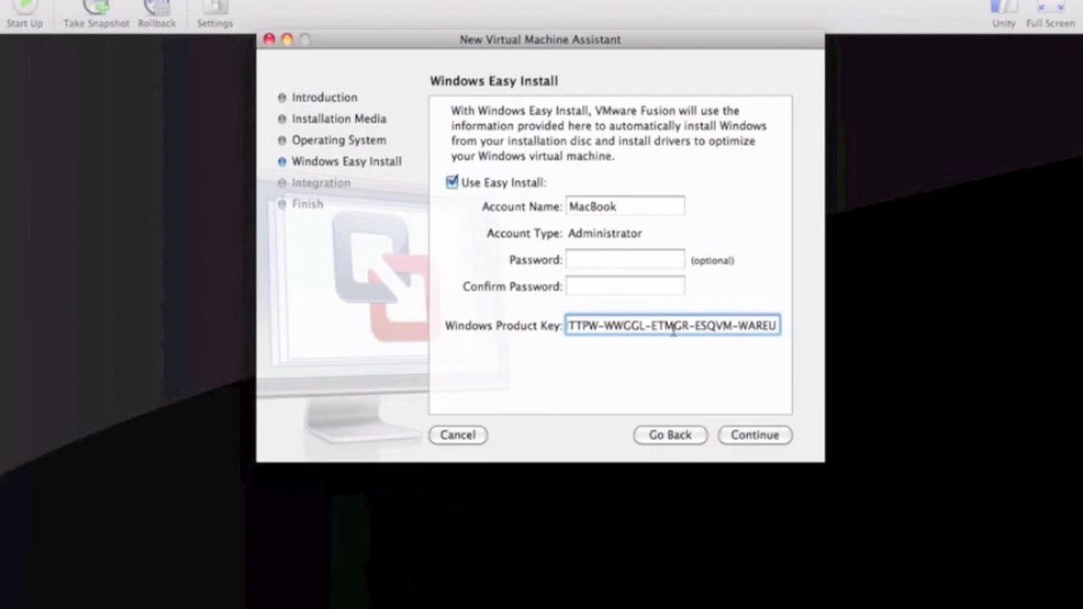
- Remove "Book" from the end of the Easy Install account name and proceed to the integration options
click(635, 210)
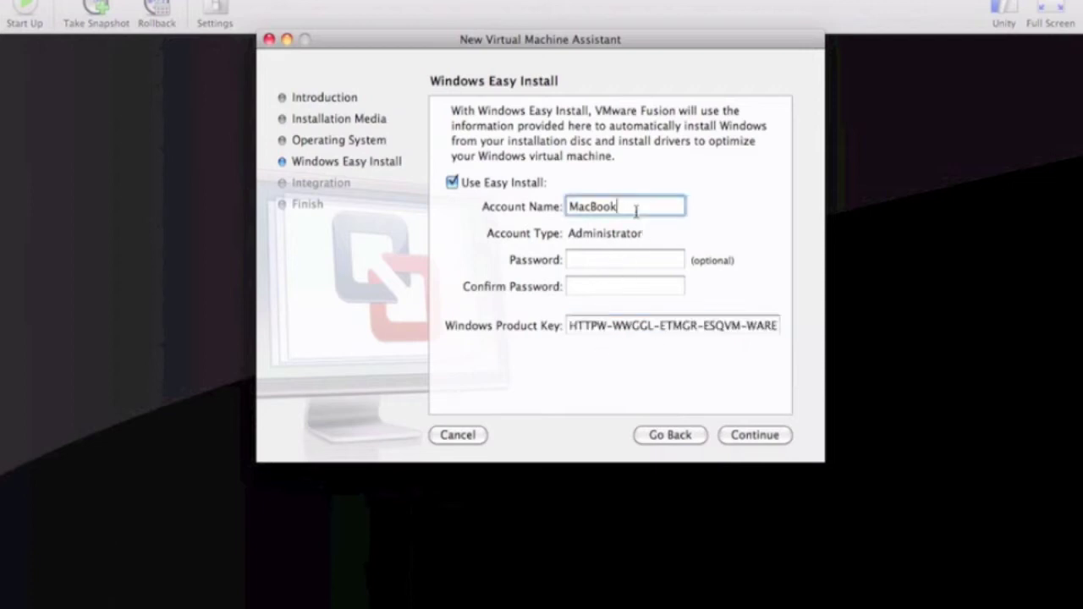
key(BackSpace)
key(BackSpace)
key(BackSpace)
key(BackSpace)
click(774, 435)
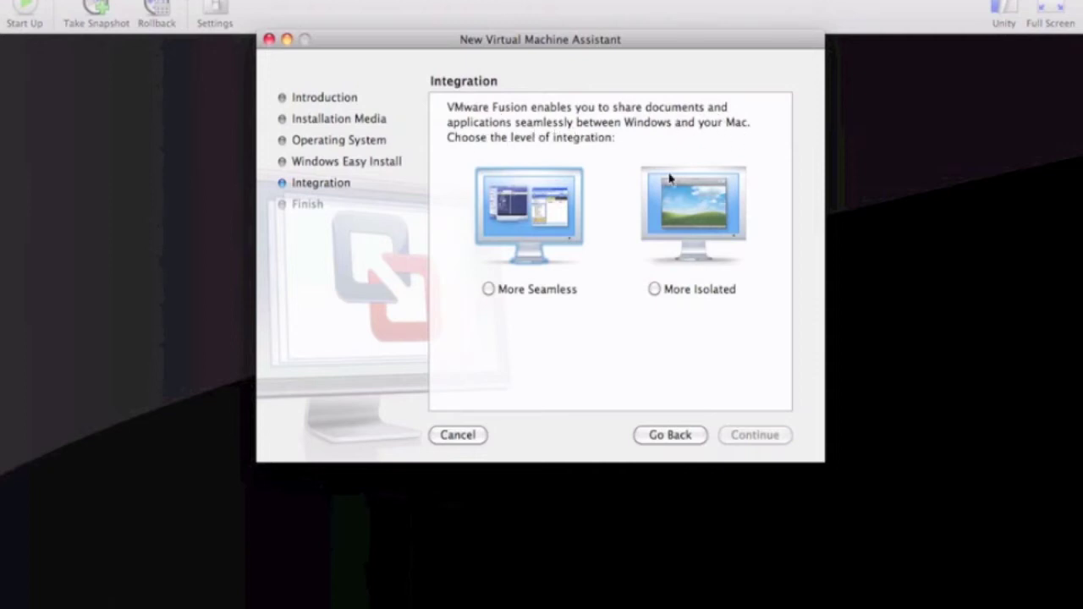
- Set the integration level to More Isolated and save the virtual machine as Windows 7 2.vmwarevm in the Virtual Machines folder
click(656, 290)
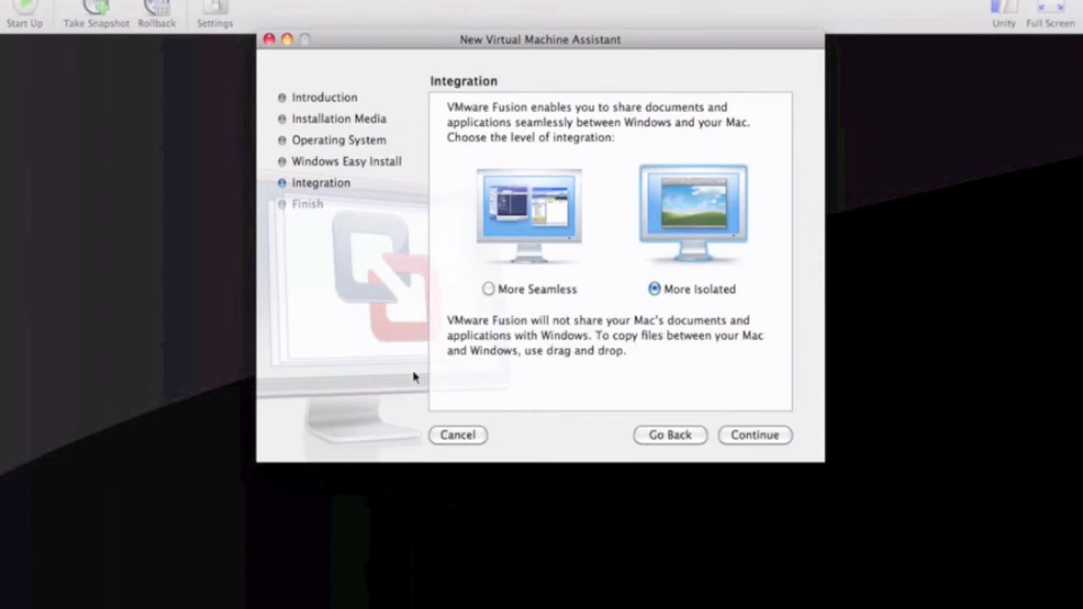
click(748, 437)
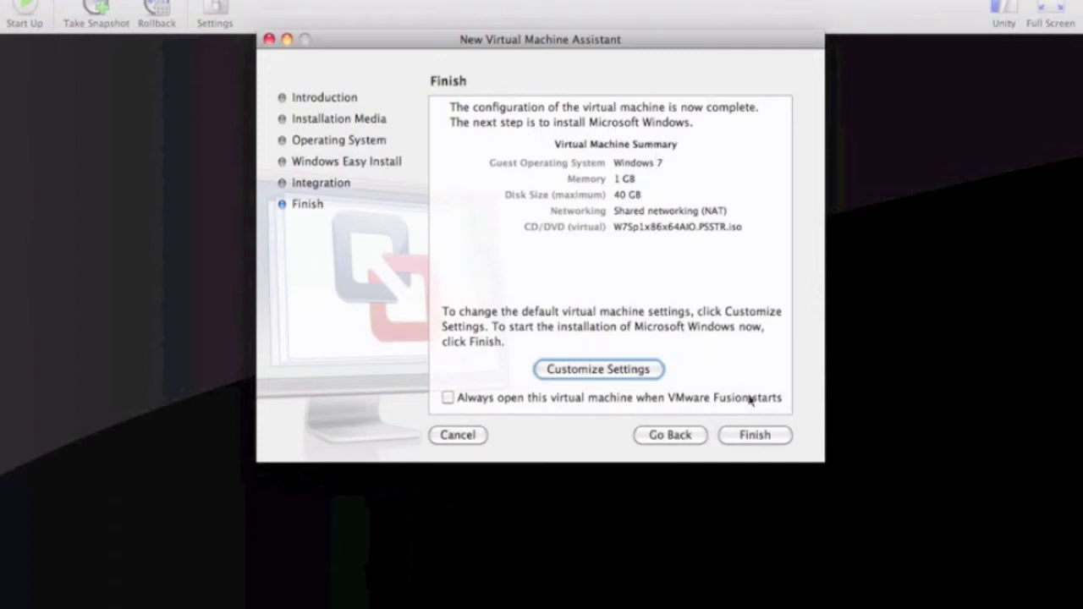
click(754, 435)
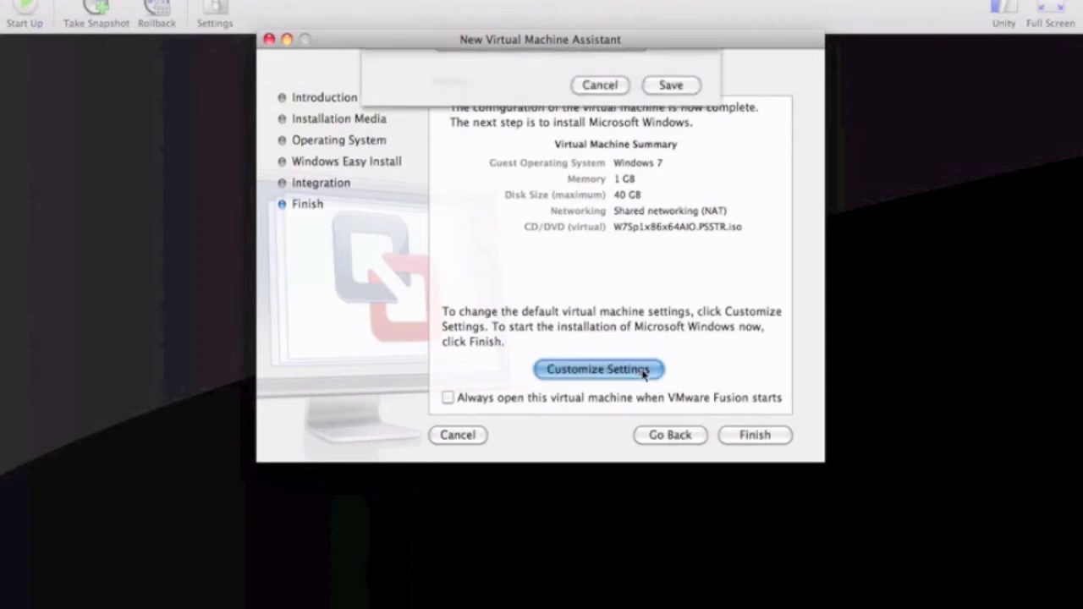
click(602, 156)
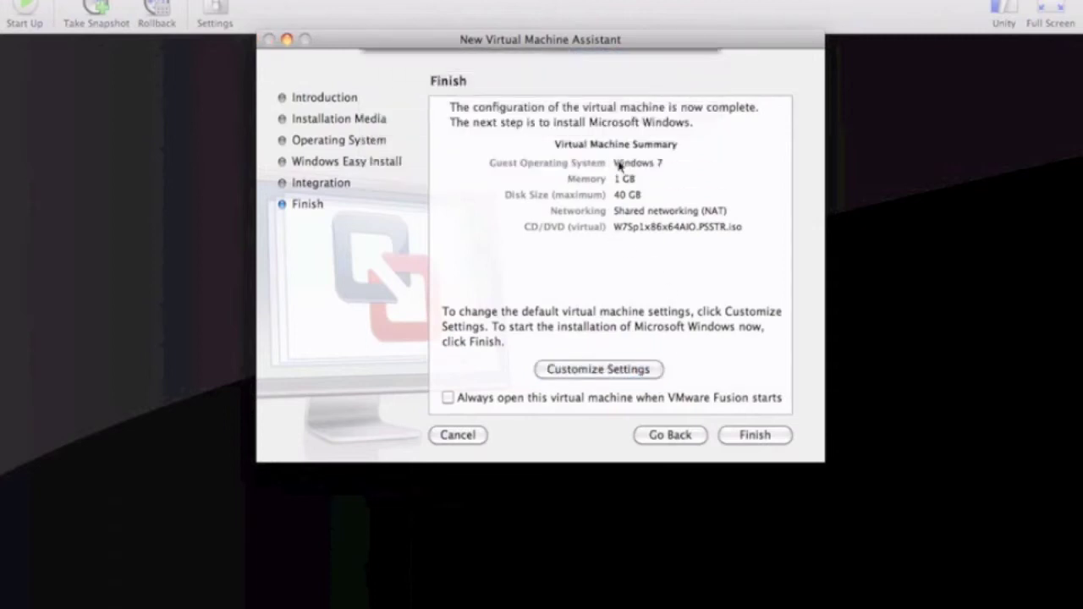
click(754, 437)
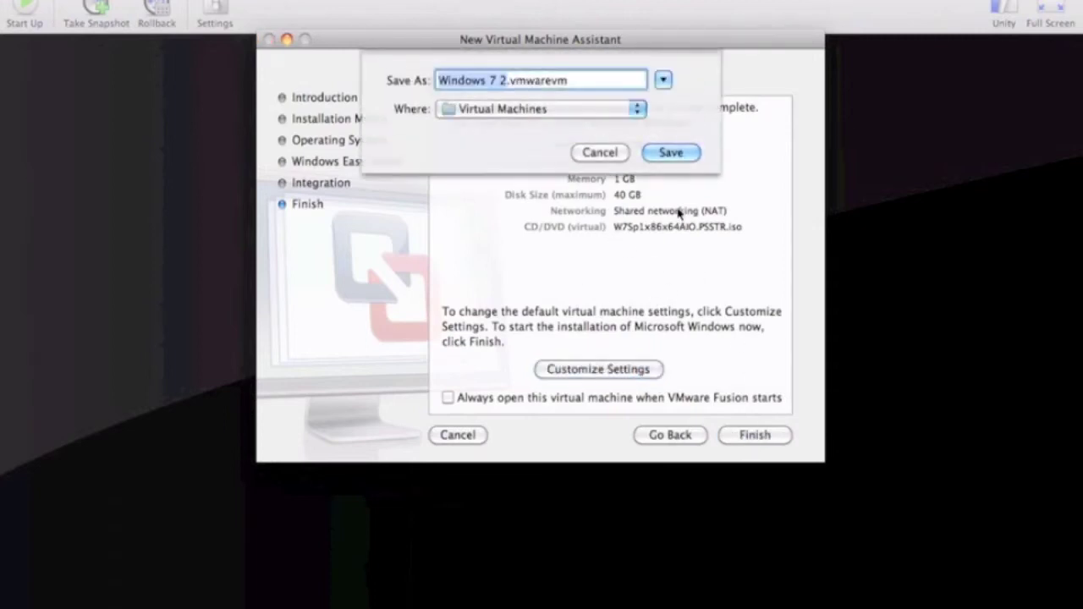
click(666, 159)
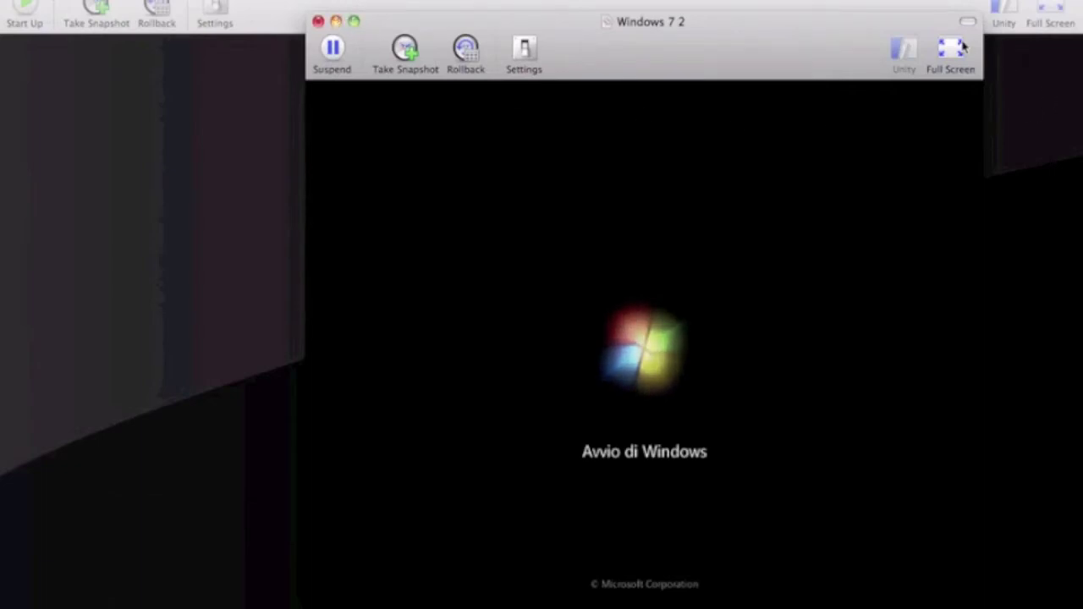
- Show the Windows 7 2 virtual machine in full screen and dismiss the invalid product key error
click(951, 49)
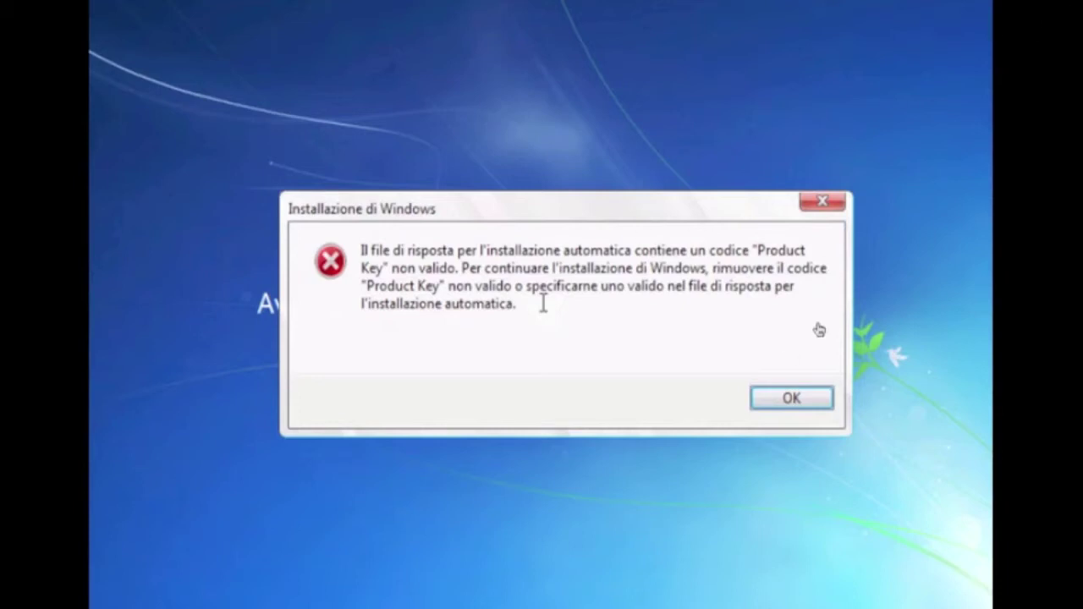
click(800, 403)
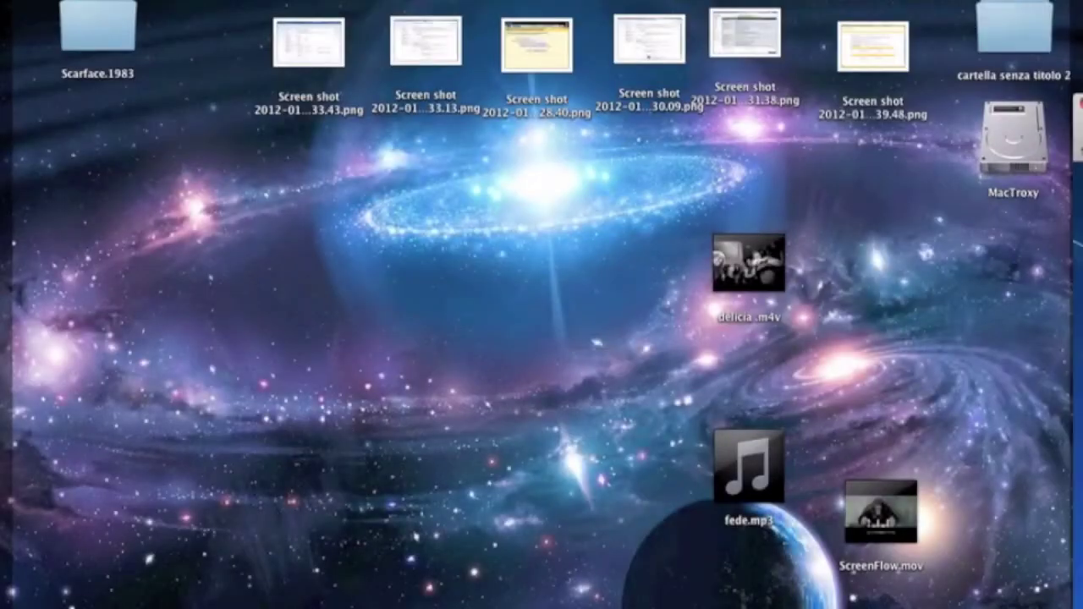
- Switch to the keys text file and copy the Dell product key listed for Windows 7 Professional
key(F9)
click(593, 389)
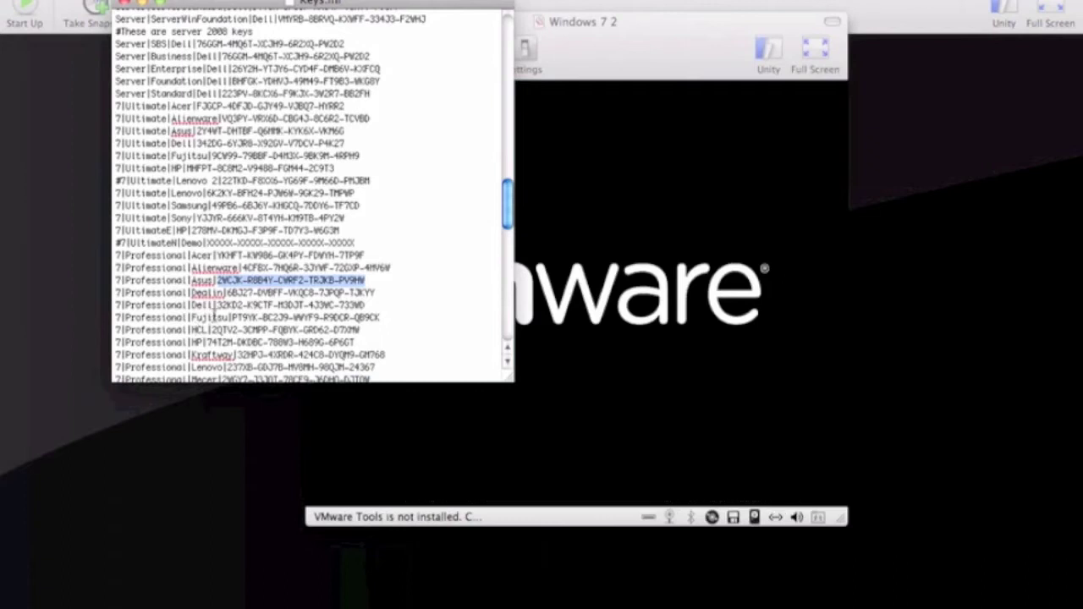
drag(217, 305, 364, 307)
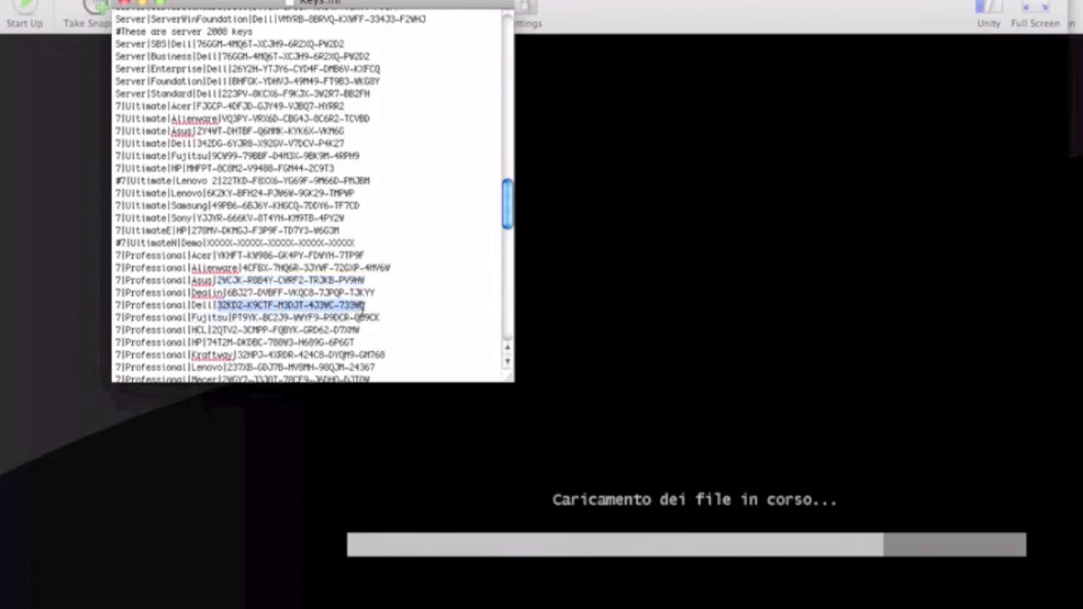
right_click(360, 307)
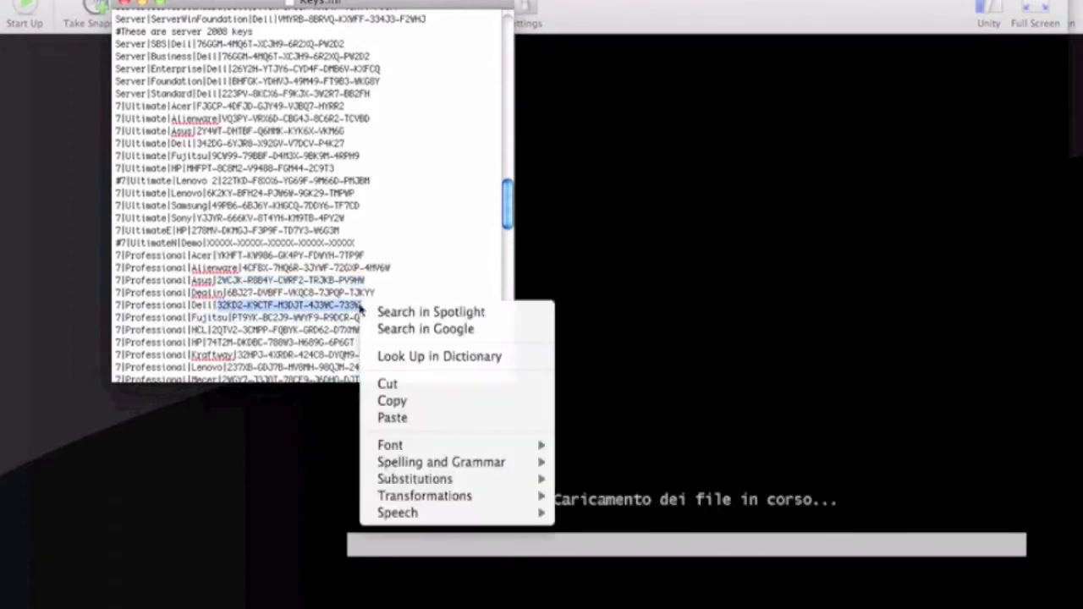
click(392, 401)
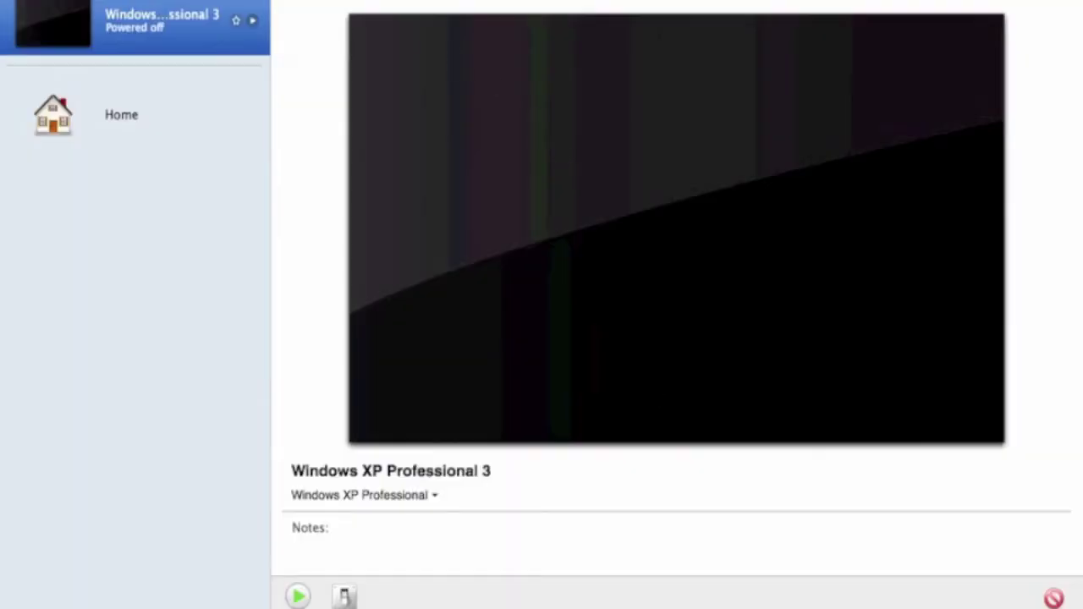
- Start creating a new virtual machine without an installation disc
click(170, 0)
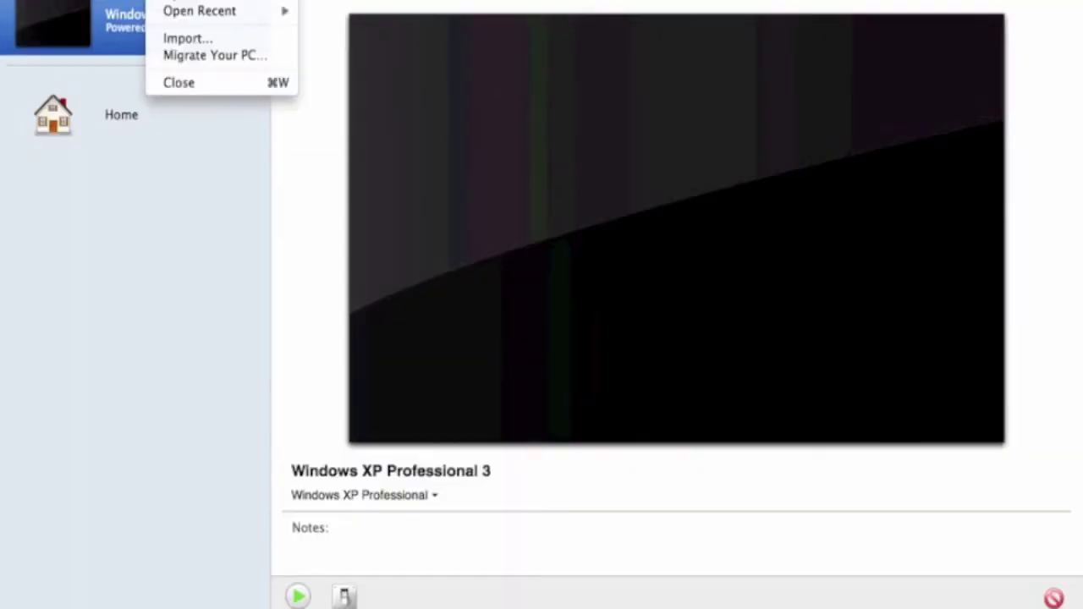
click(194, 1)
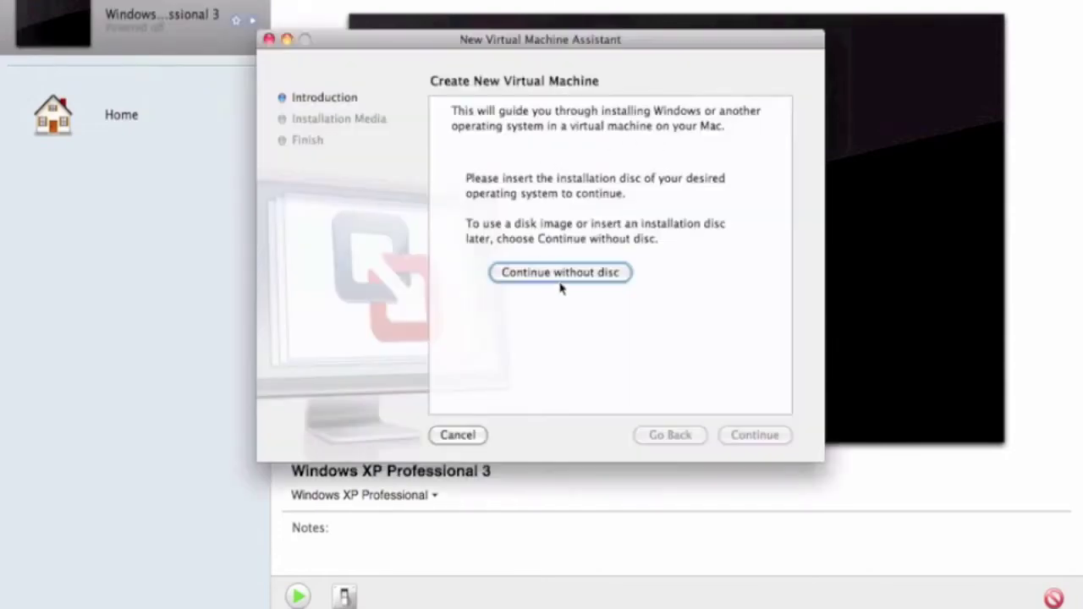
click(559, 273)
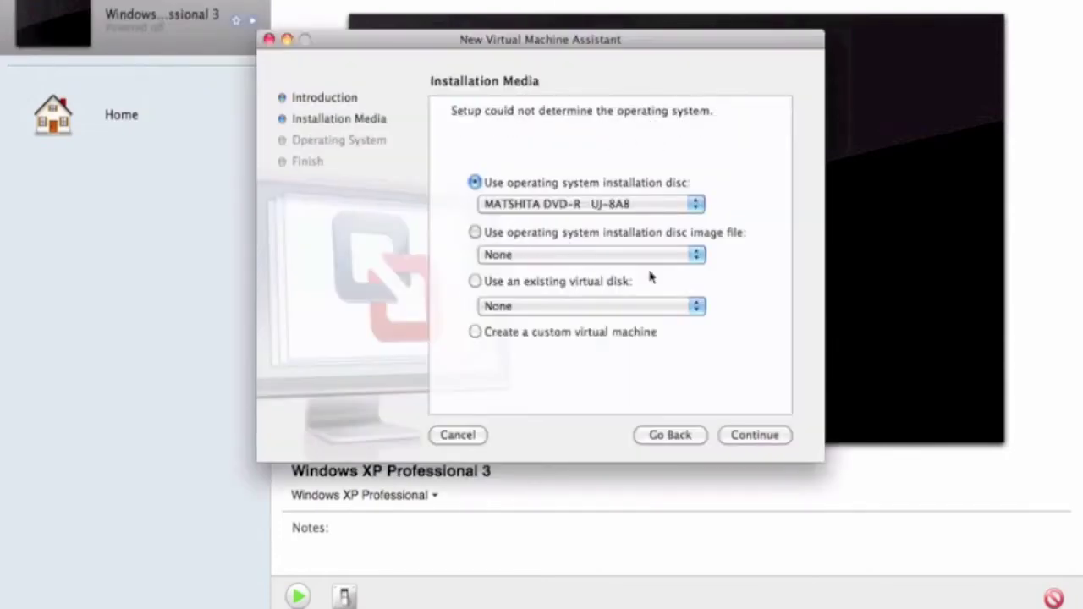
- Use the disc image file W7Sp1x86x64AIO.PSSTR.iso as installation media and proceed past the operating system choice to Windows Easy Install
click(600, 235)
click(522, 222)
click(733, 362)
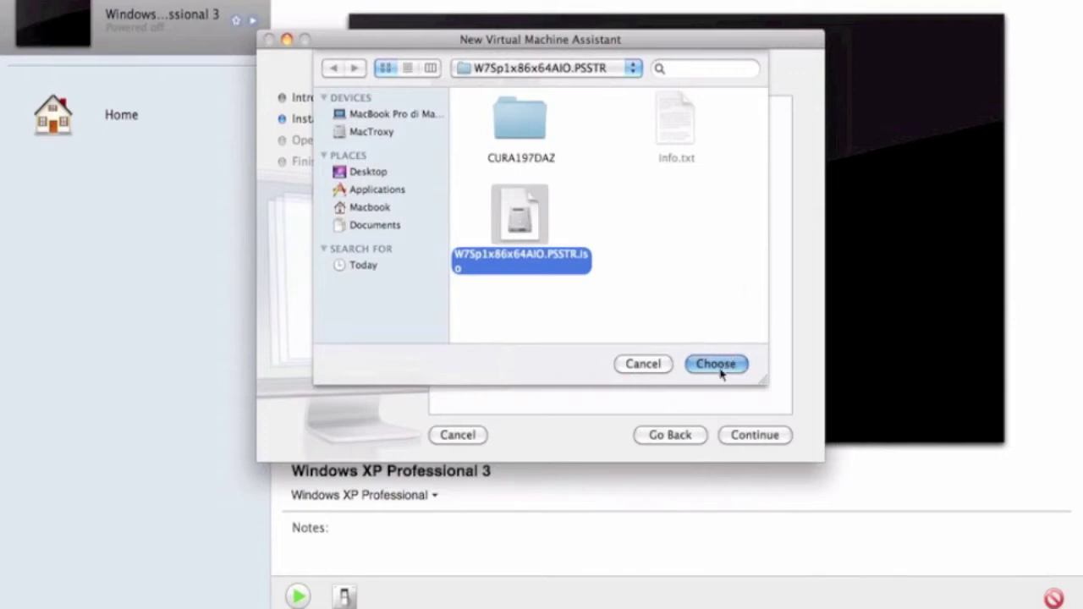
click(718, 365)
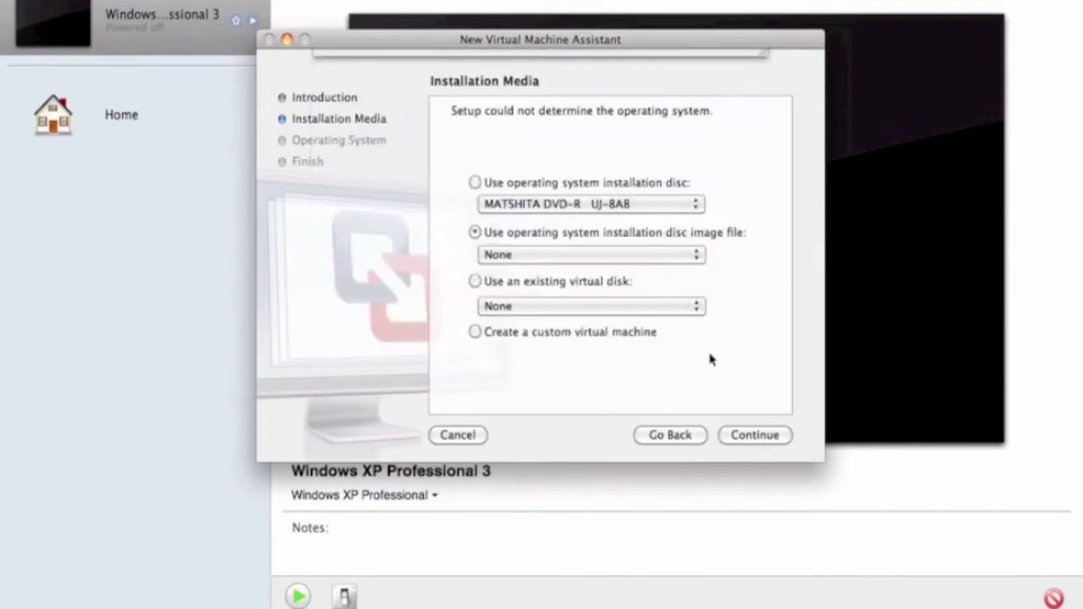
click(753, 435)
click(754, 434)
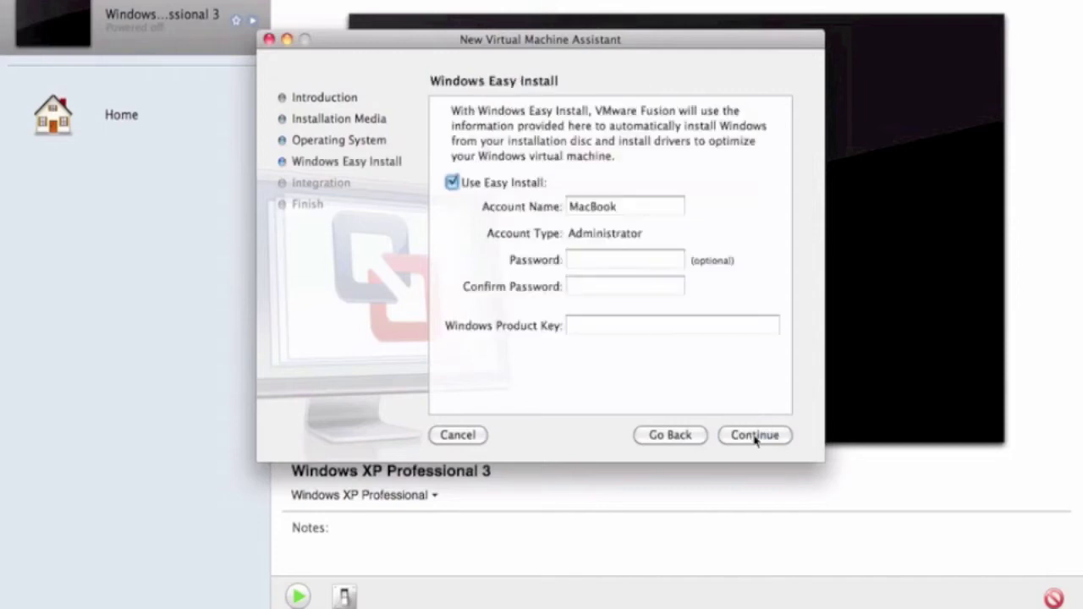
- Paste the copied product key into the Windows Product Key field and compare it with the Dell Professional entry in the keys file
right_click(663, 326)
click(717, 366)
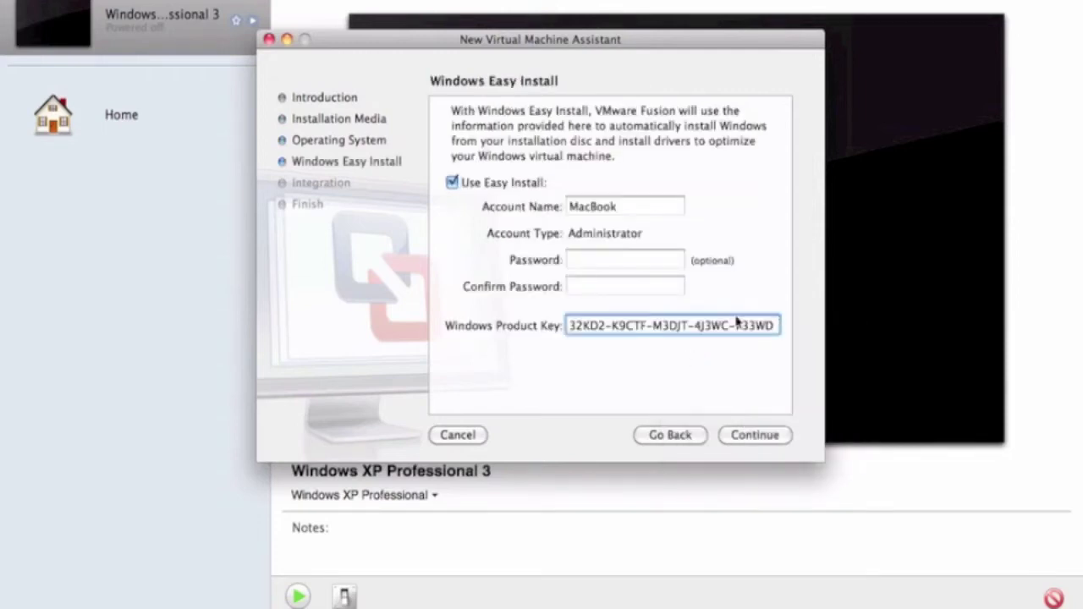
key(F9)
click(399, 254)
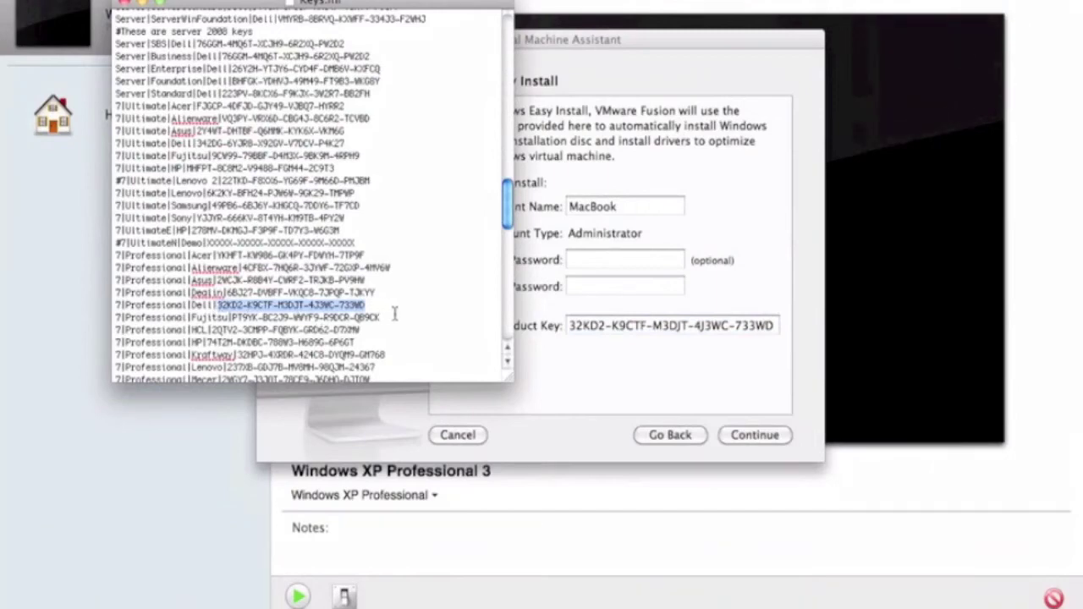
click(667, 338)
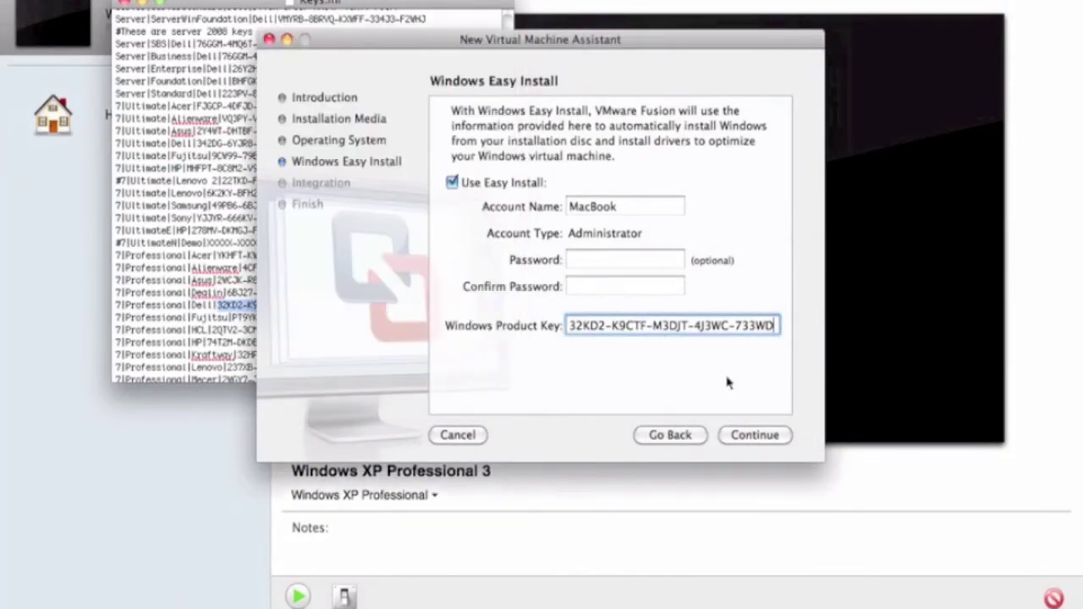
- Accept the Easy Install details and set the integration level to More Isolated
click(761, 435)
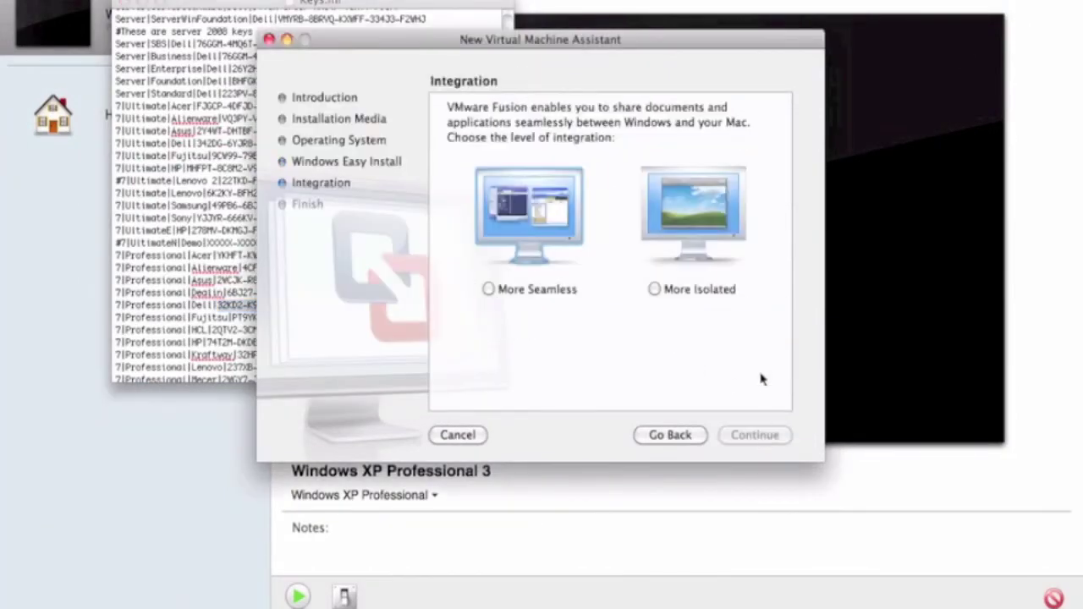
click(655, 289)
click(755, 435)
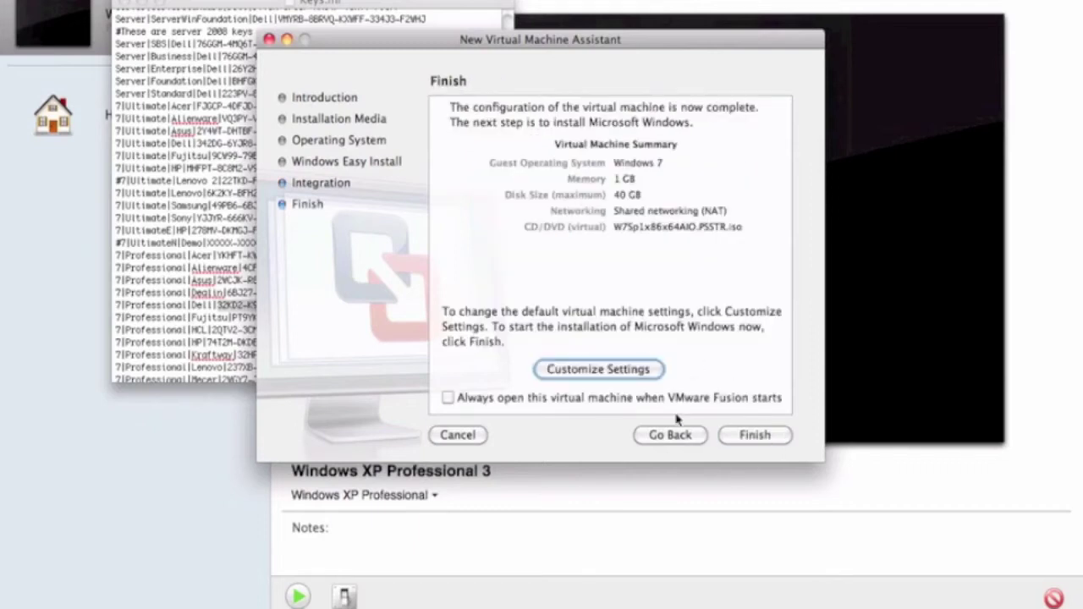
- Save the virtual machine as Windows 7 2.vmwarevm in the Virtual Machines folder and show it in full screen
click(768, 435)
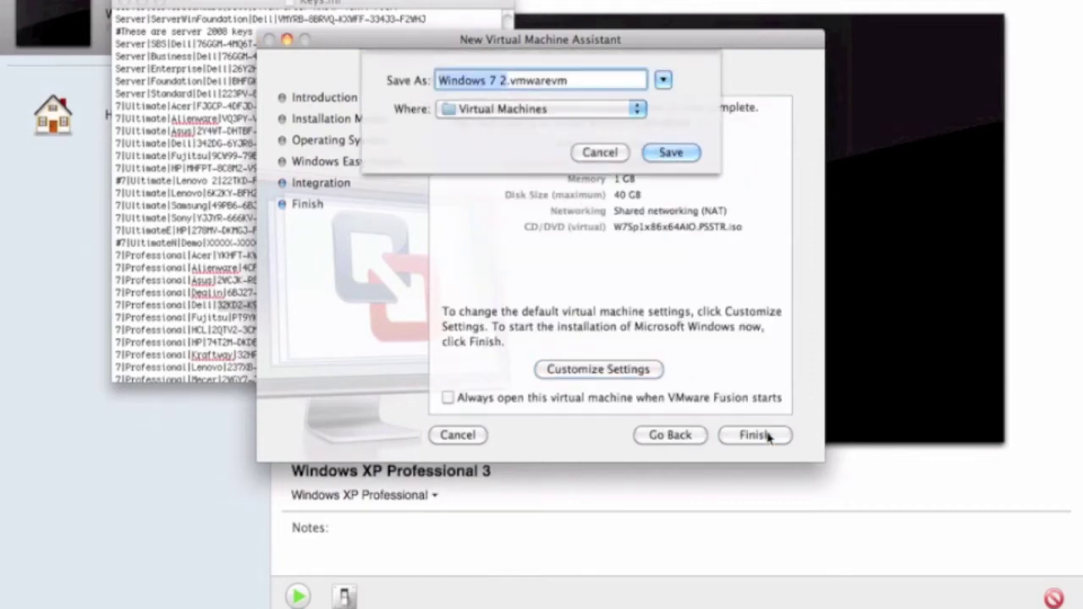
click(675, 157)
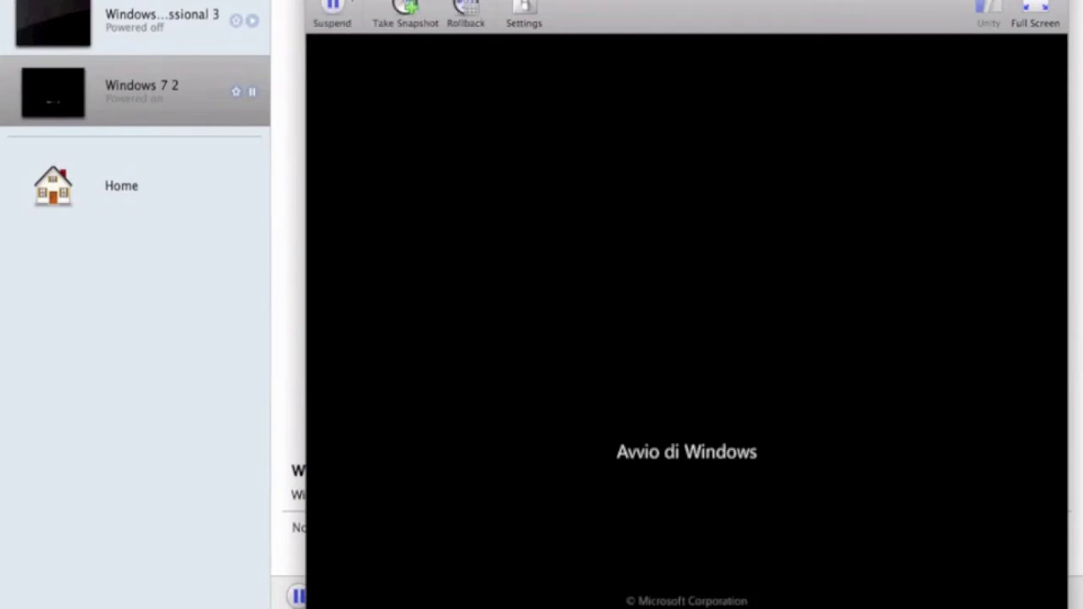
click(1035, 13)
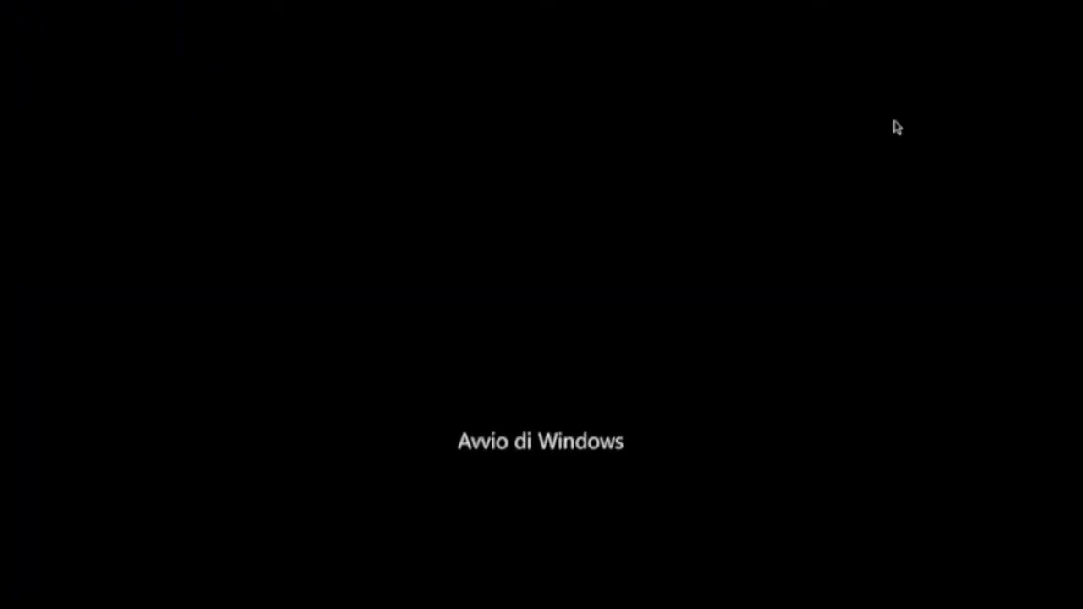